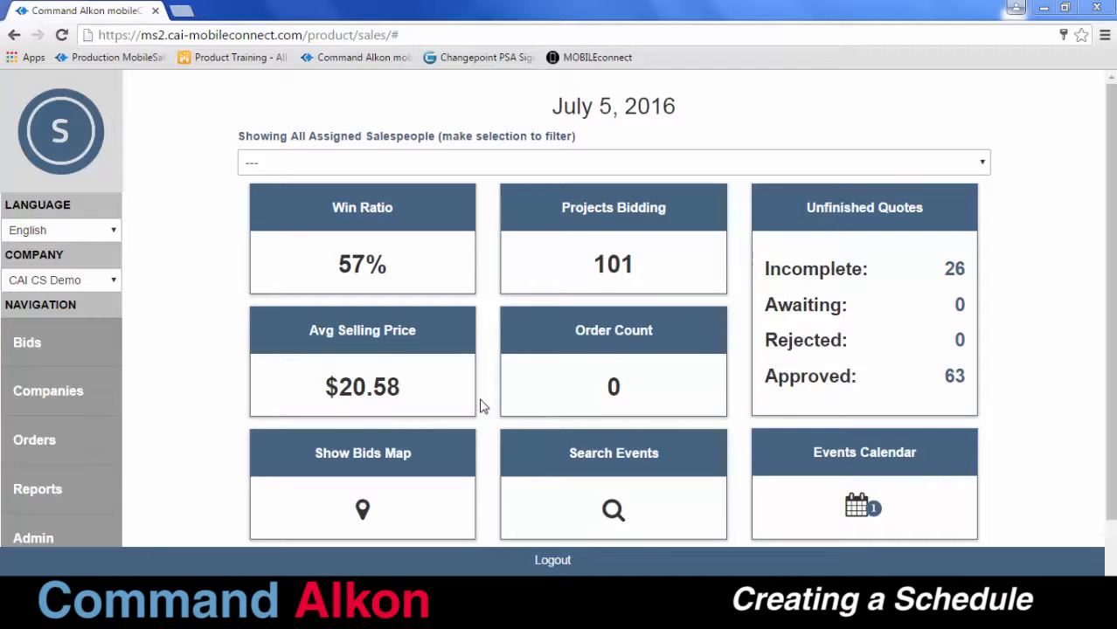
Search the bids for the project name "ford field" and open the Ford Field project.
left_click(56, 350)
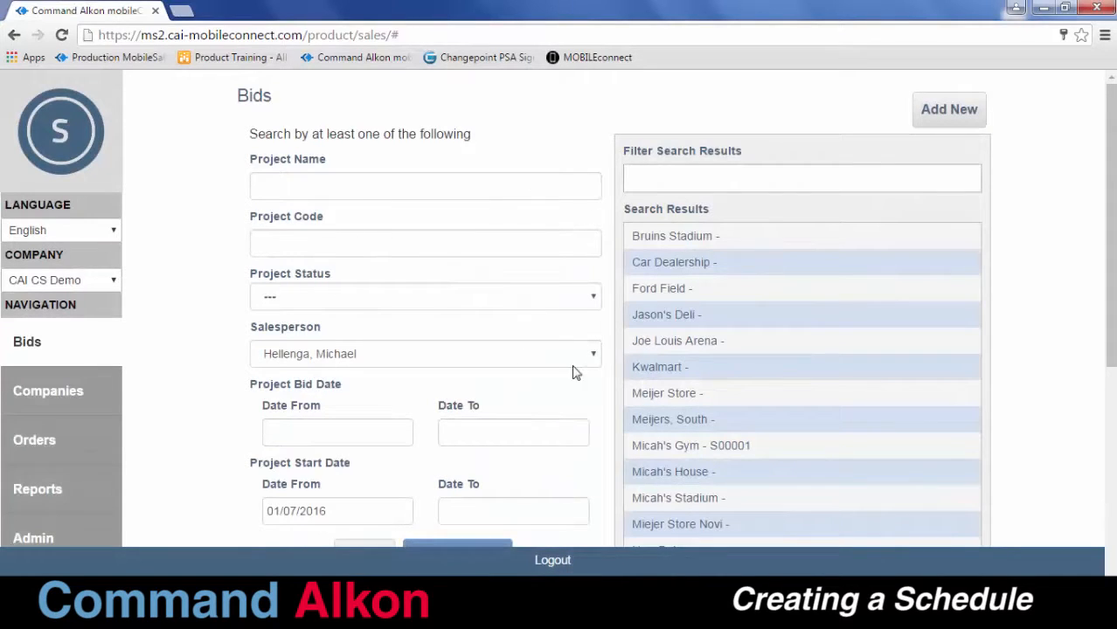
left_click(309, 191)
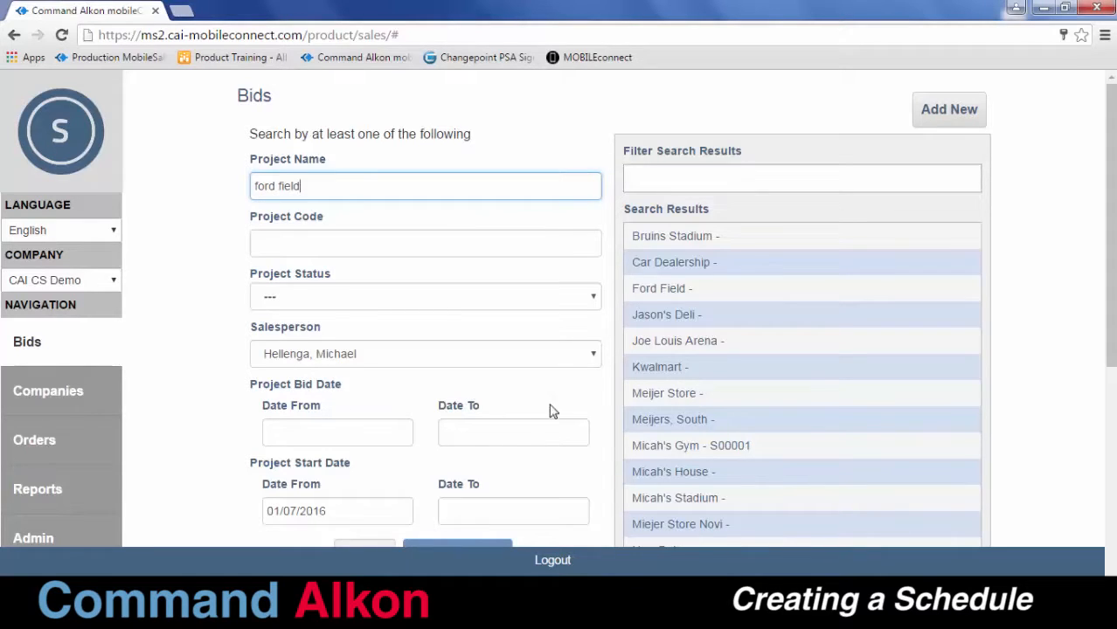
scroll(593, 444, "down", 3)
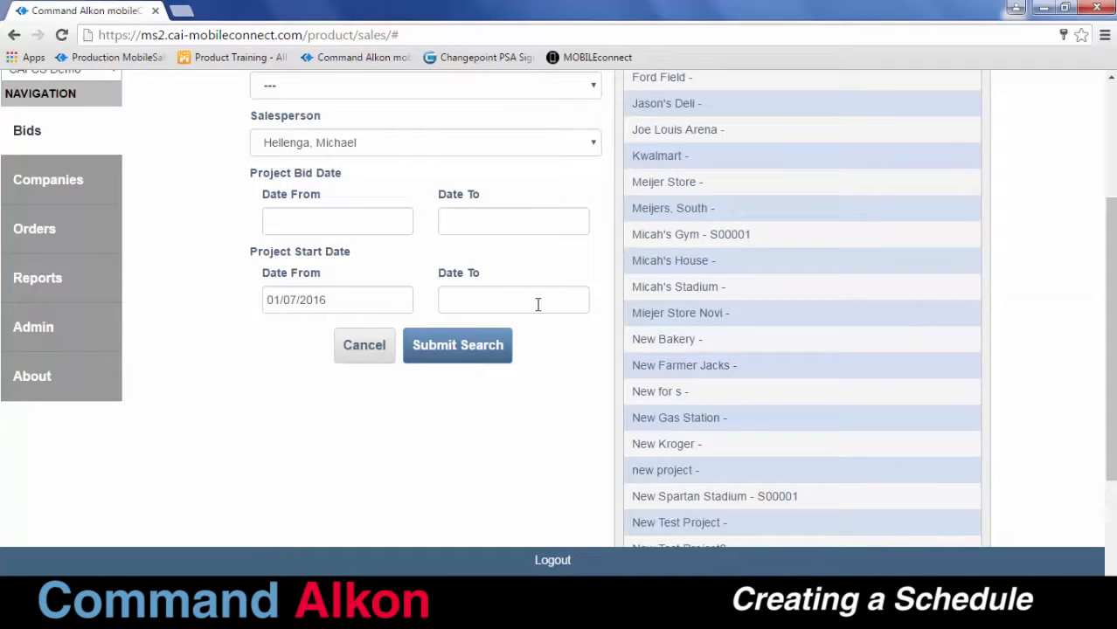
left_click(471, 346)
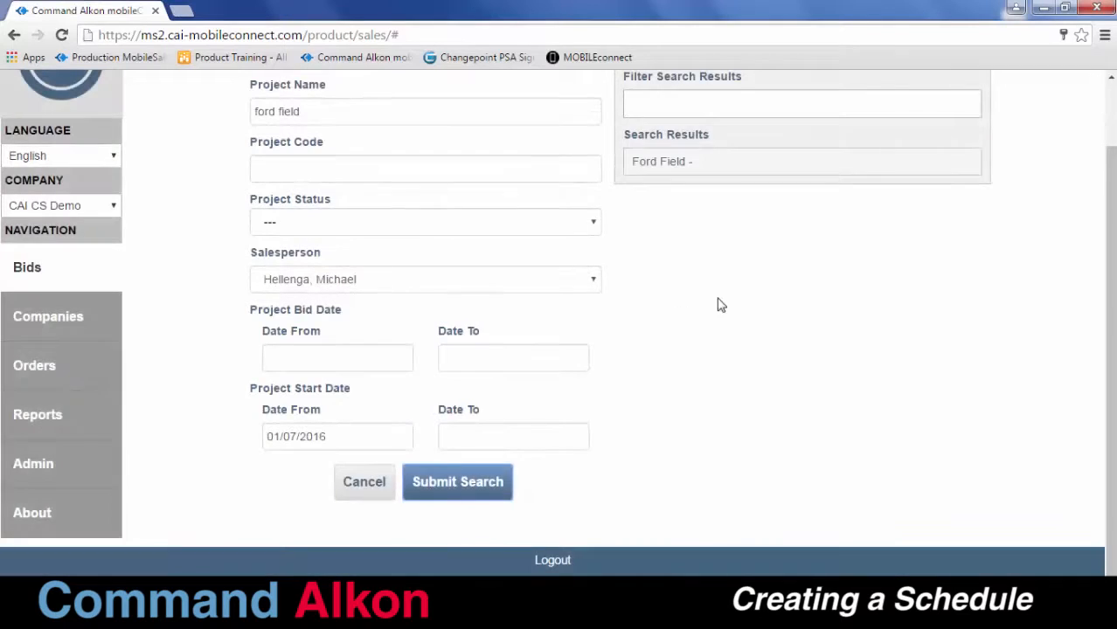
scroll(720, 303, "up", 2)
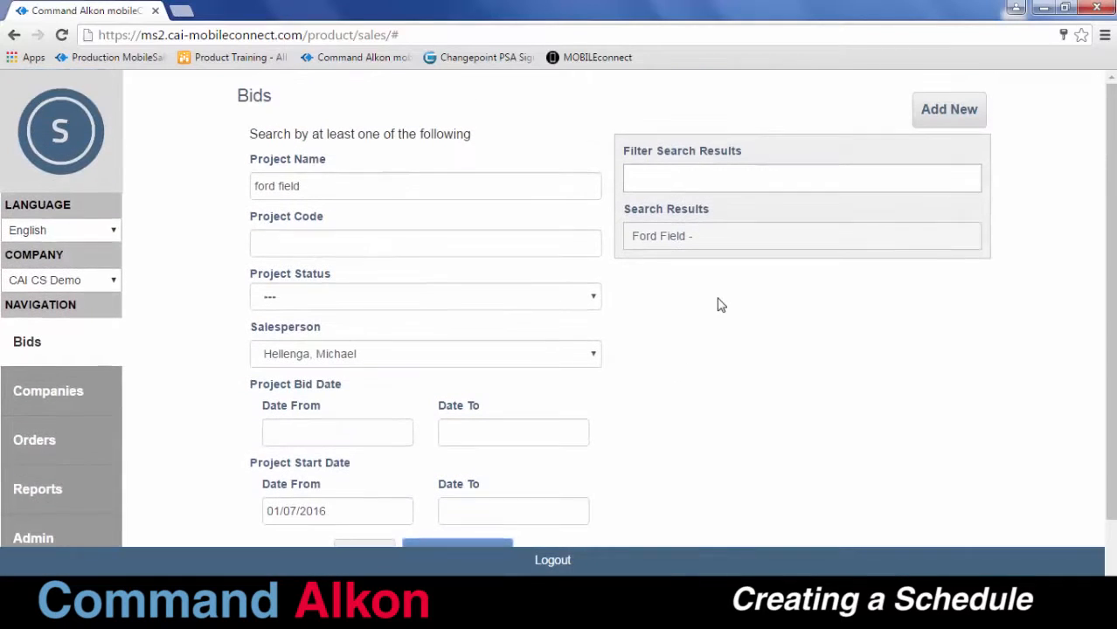
left_click(655, 246)
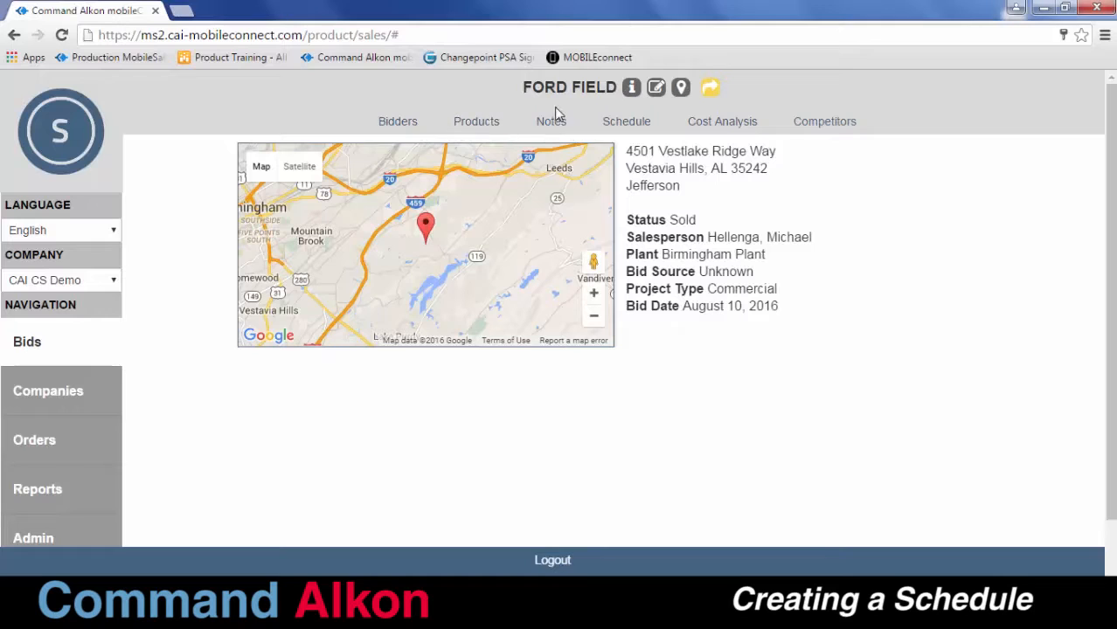
Review the Ford Field schedule page and the project's product quantities, ending back on the schedule.
left_click(626, 124)
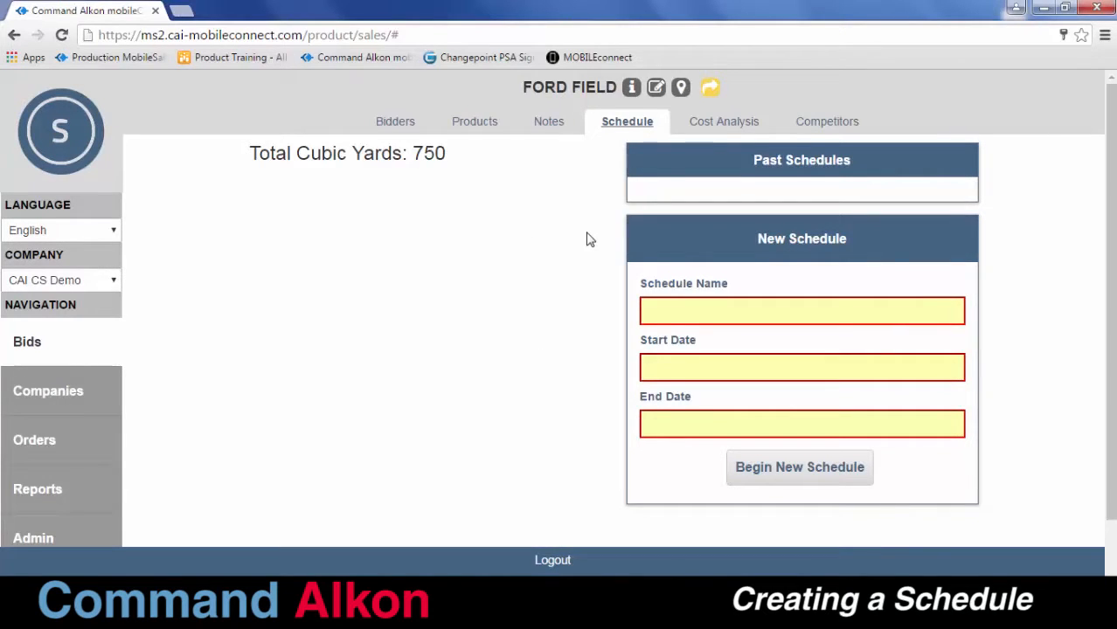
scroll(587, 239, "down", 1)
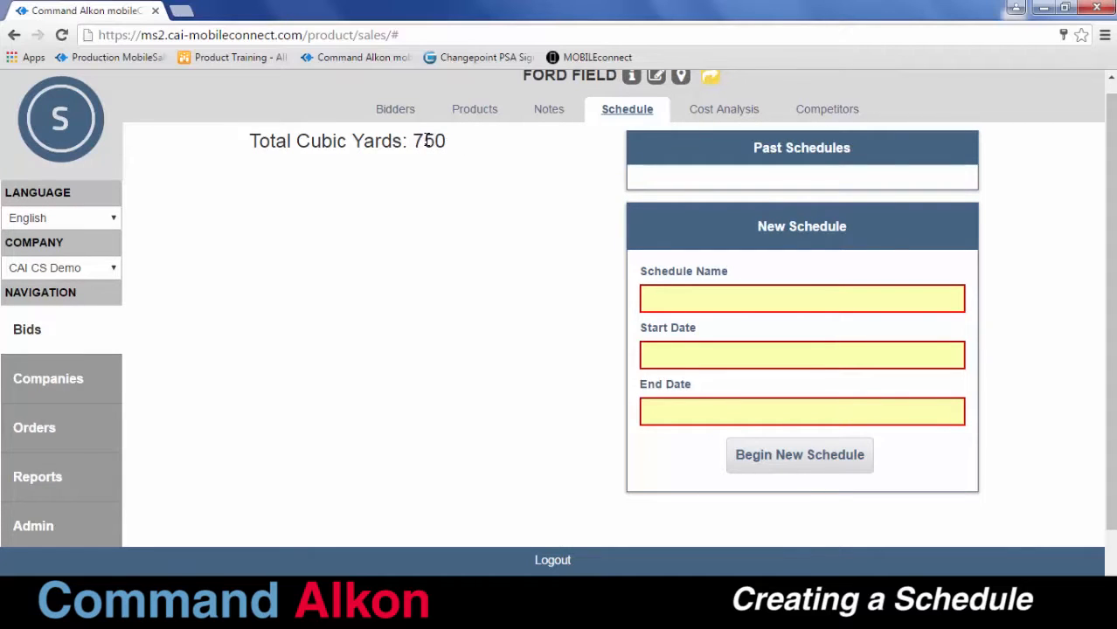
left_click(478, 115)
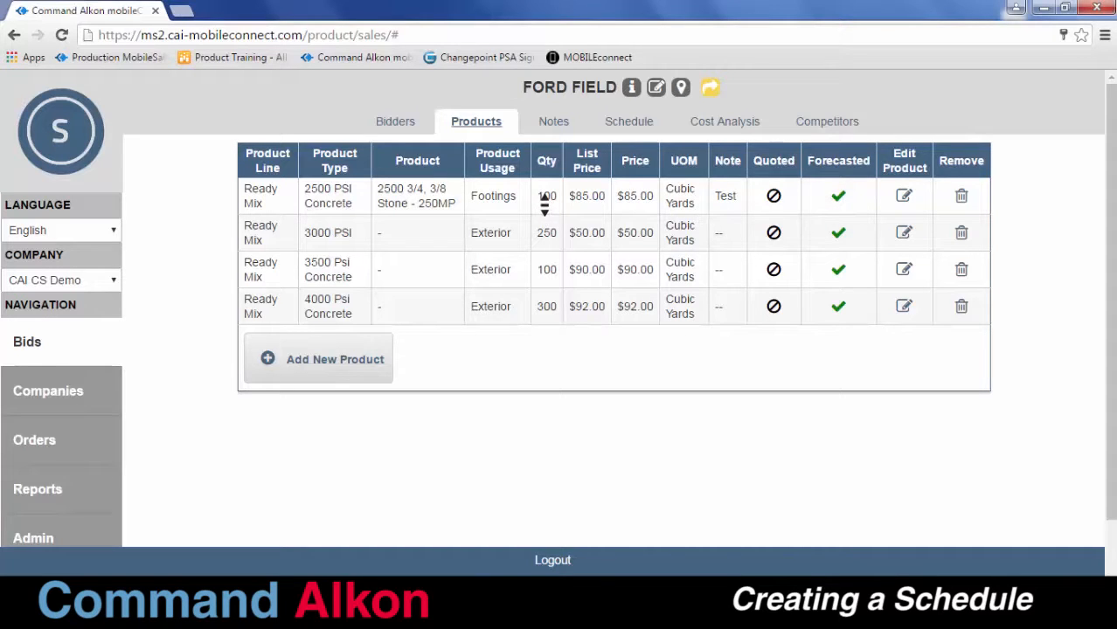
left_click(628, 124)
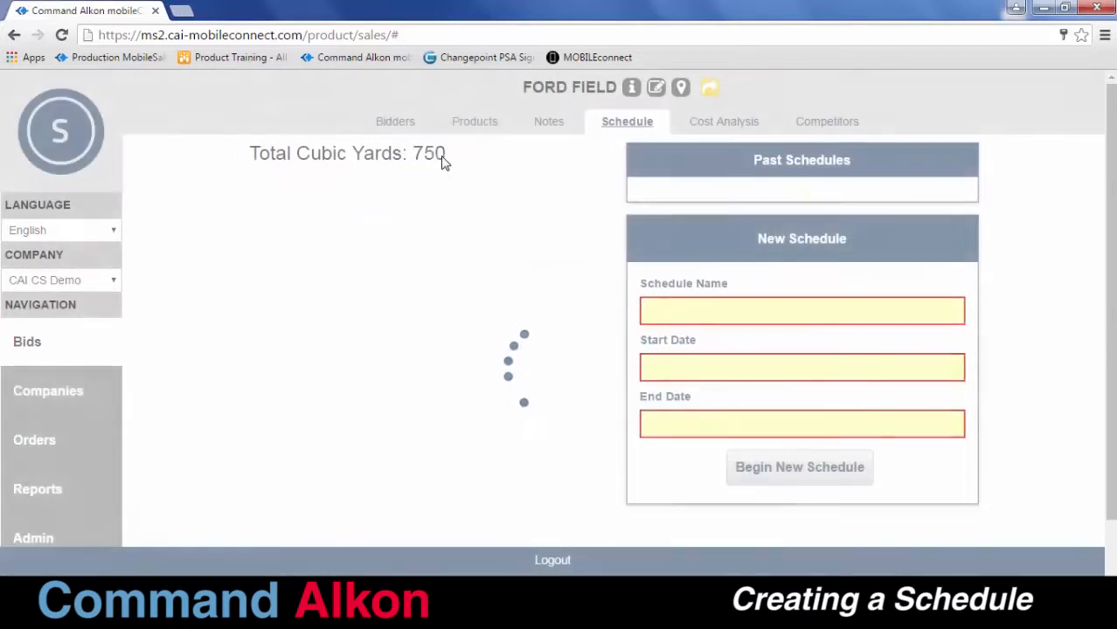
Name the new schedule A and set its start date to August 9, 2016.
left_click(674, 315)
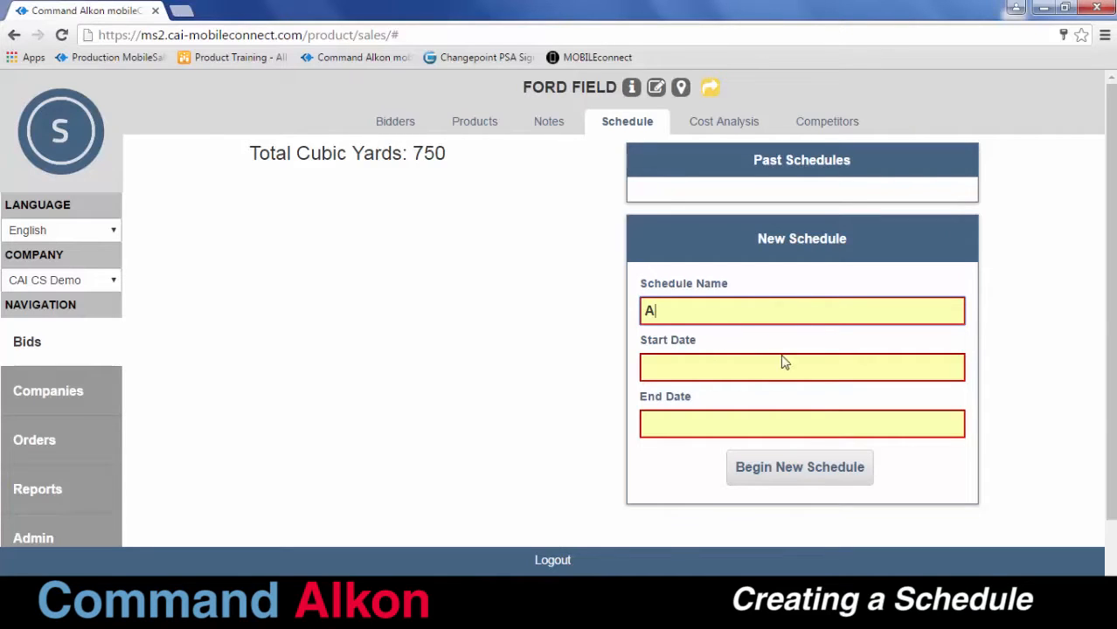
left_click(694, 317)
left_click(675, 367)
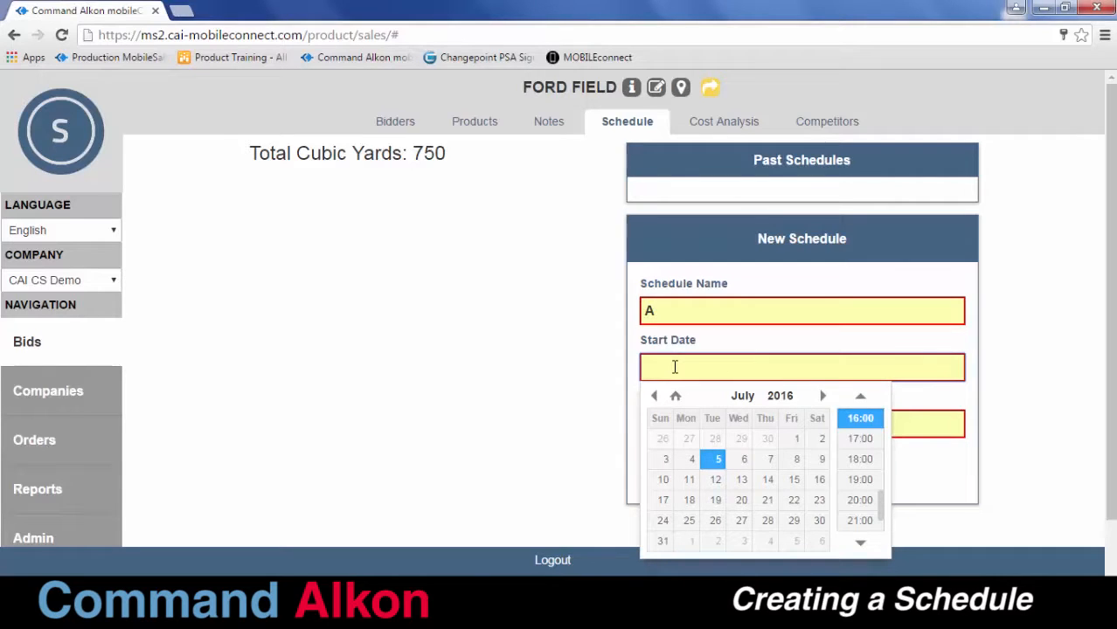
left_click(824, 397)
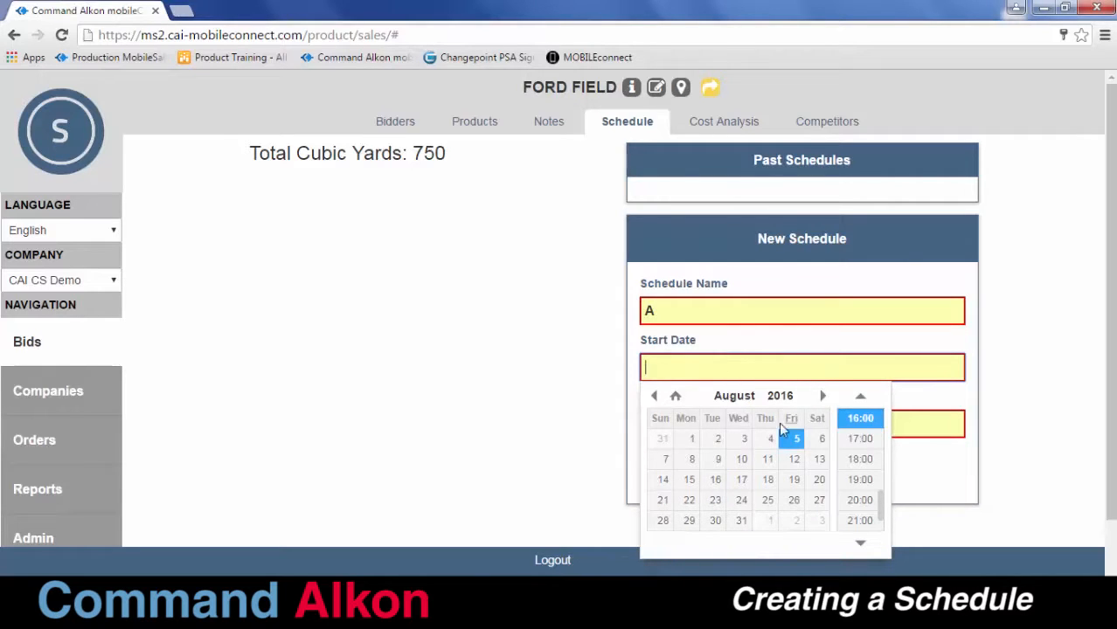
left_click(716, 466)
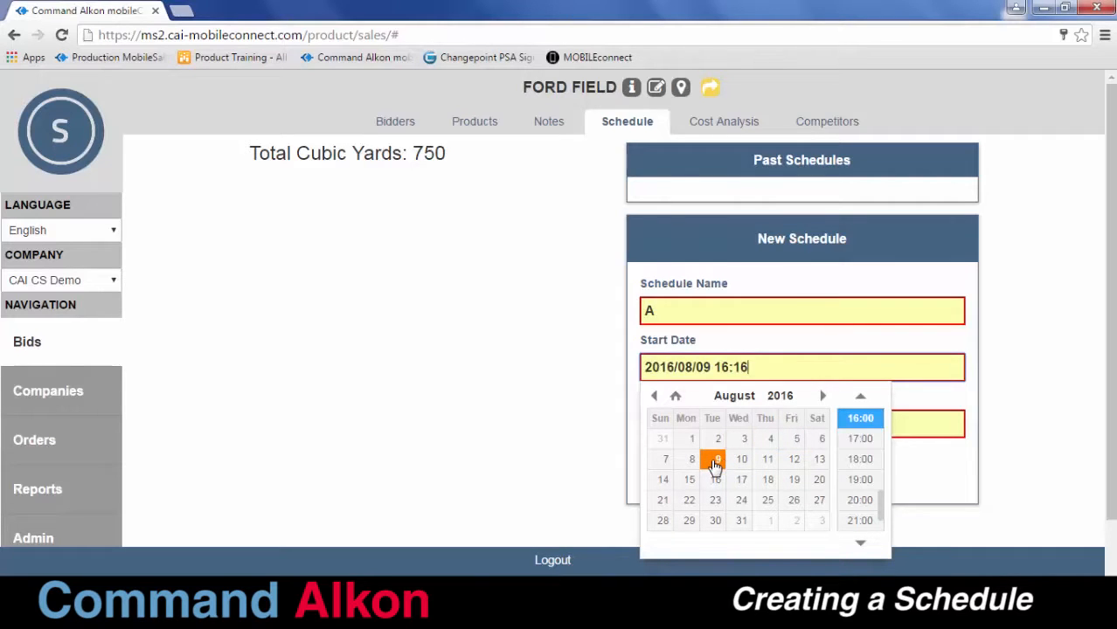
Set schedule A's end date to December 14, 2016 and begin the new schedule.
left_click(923, 421)
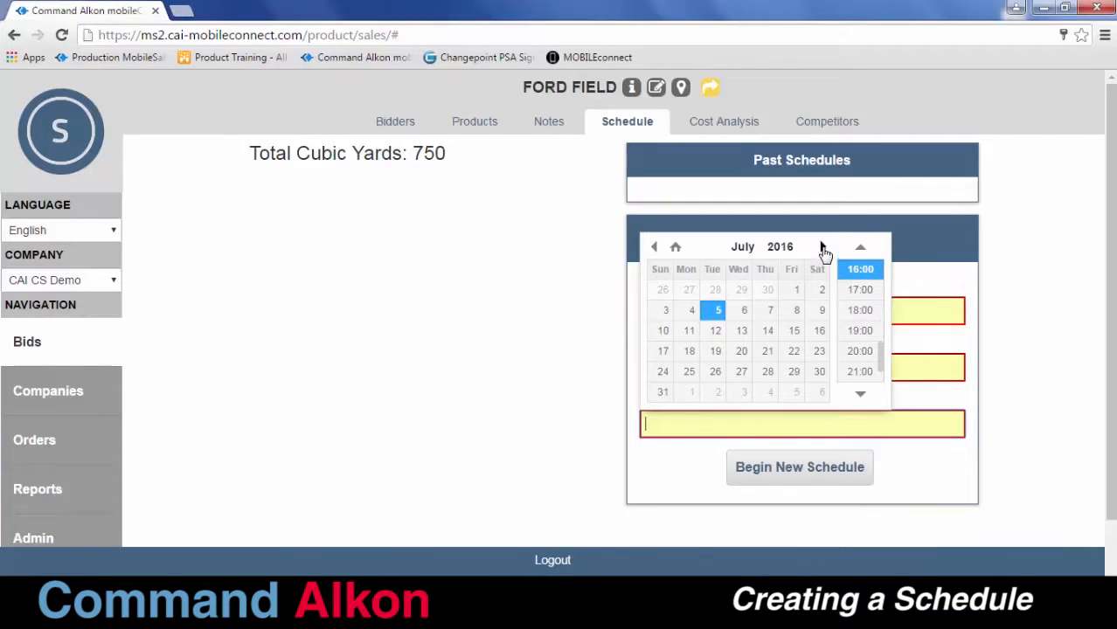
left_click(823, 247)
left_click(823, 248)
left_click(823, 248)
left_click(823, 247)
left_click(822, 248)
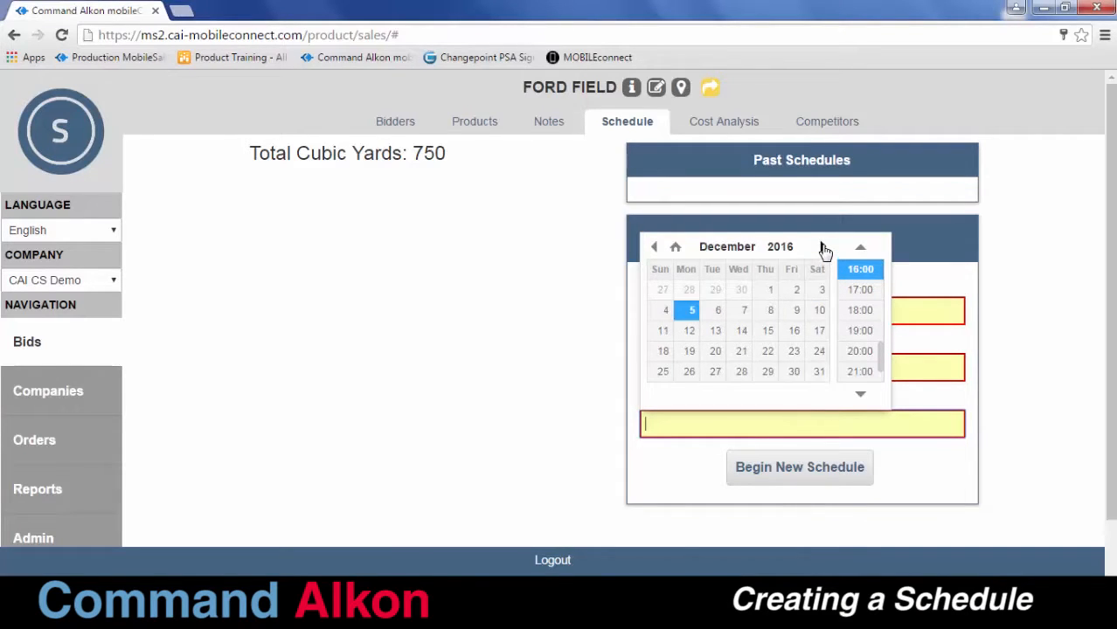
left_click(739, 332)
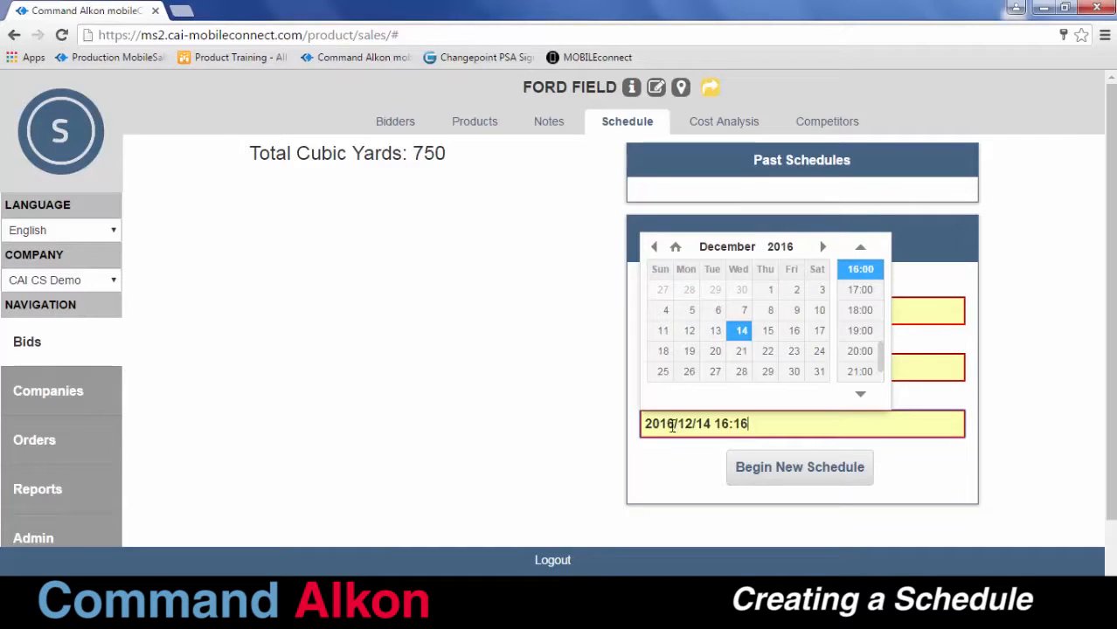
left_click(651, 473)
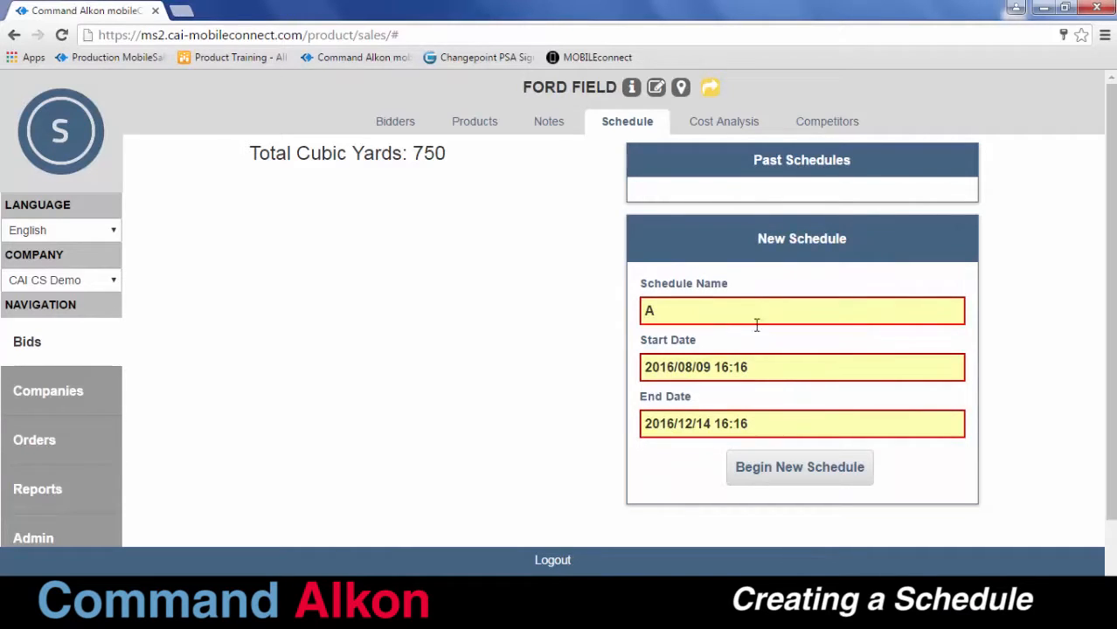
left_click(792, 477)
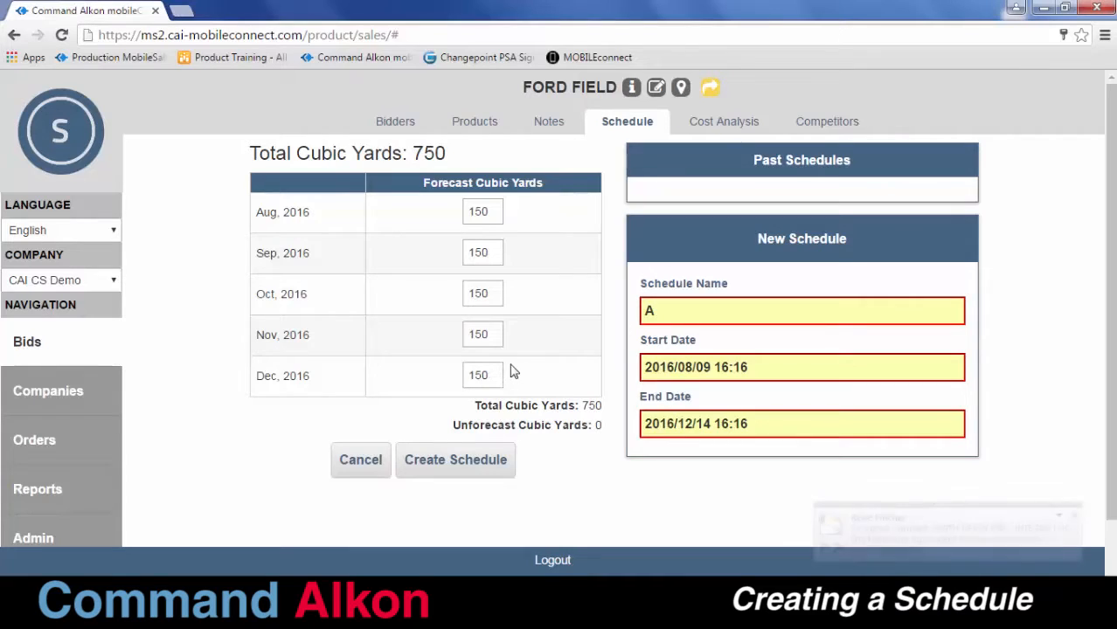
Set the August 2016 forecast of schedule A to 160 cubic yards.
left_click(495, 211)
key("BackSpace")
key("BackSpace")
key("BackSpace")
type("1")
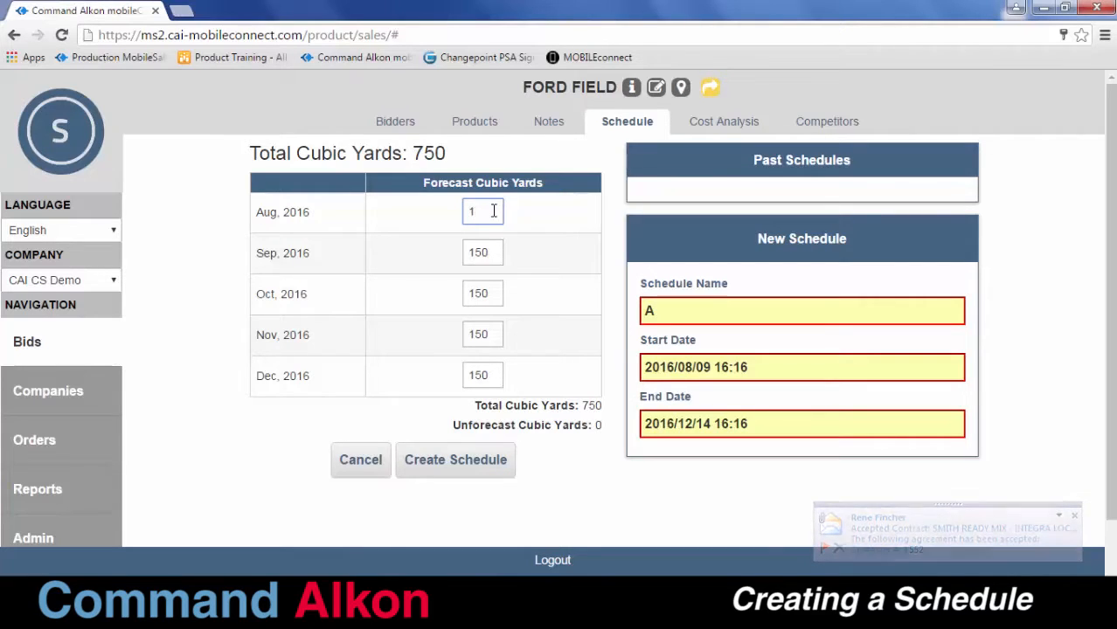
type("60")
left_click(562, 452)
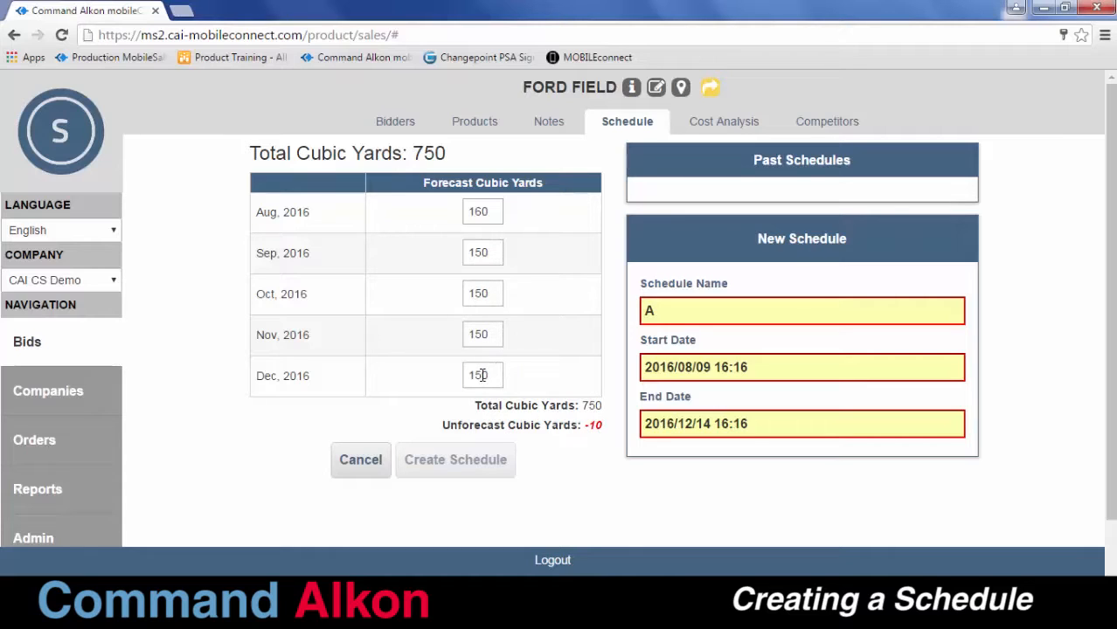
Set the December 2016 forecast of schedule A to 140 cubic yards.
left_click(482, 375)
key("BackSpace")
key("BackSpace")
type("14")
left_click(552, 460)
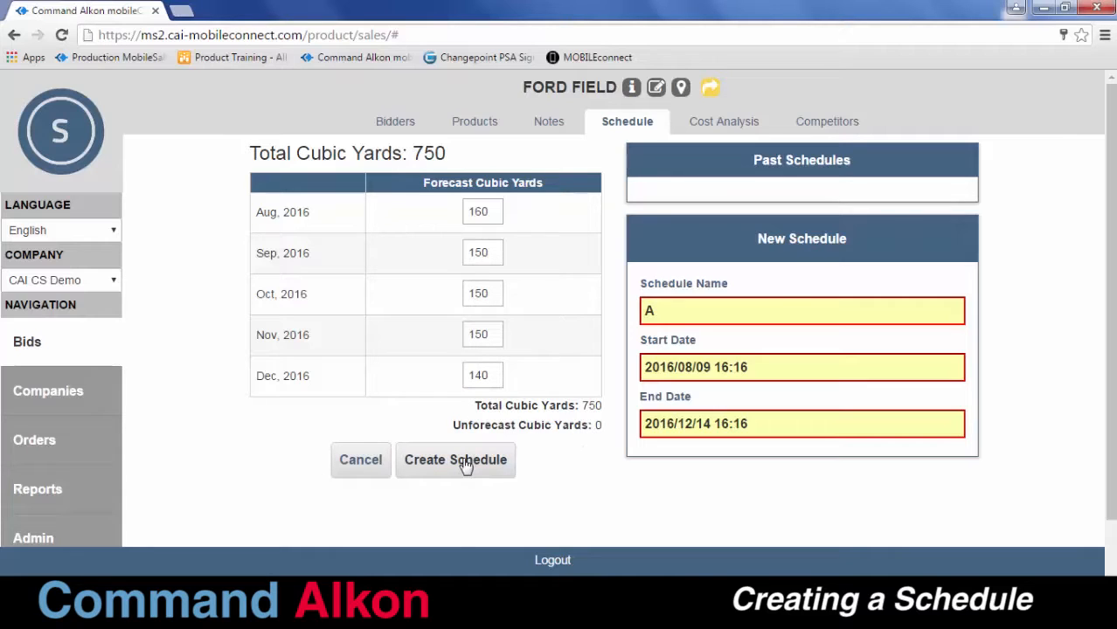
Set the November 2016 forecast to 140 cubic yards and create schedule A.
left_click(484, 335)
key("BackSpace")
key("BackSpace")
type("40")
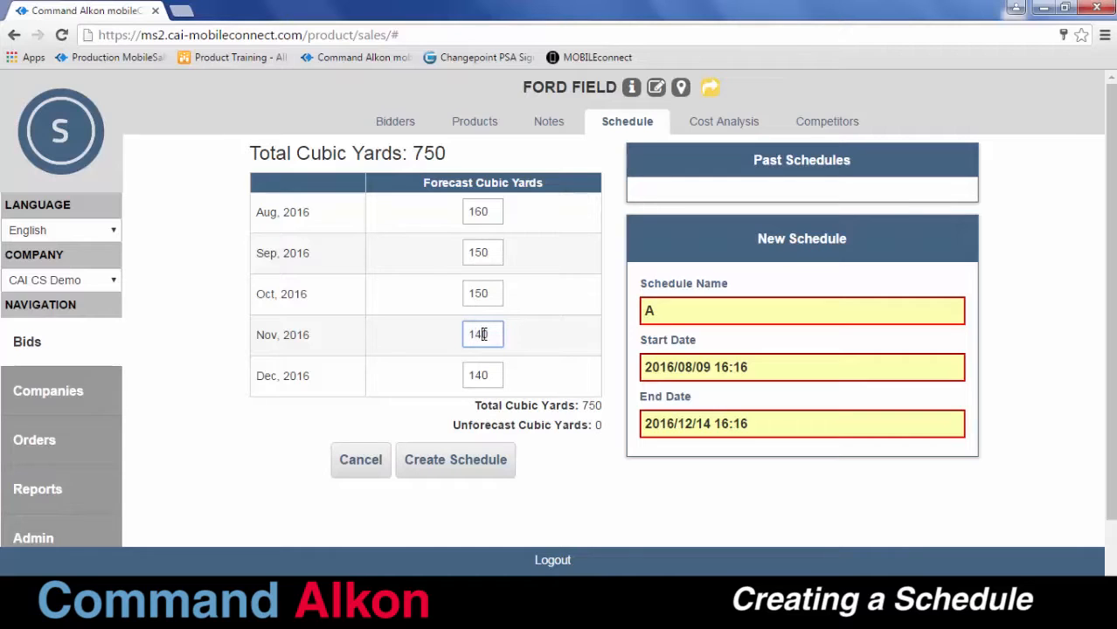
left_click(557, 468)
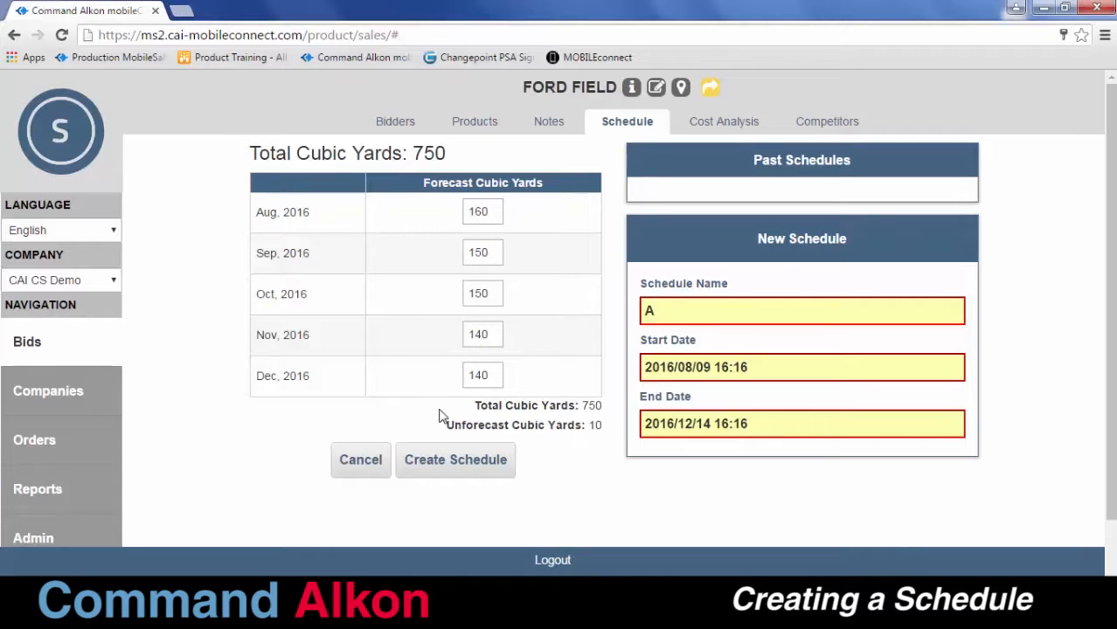
left_click(449, 461)
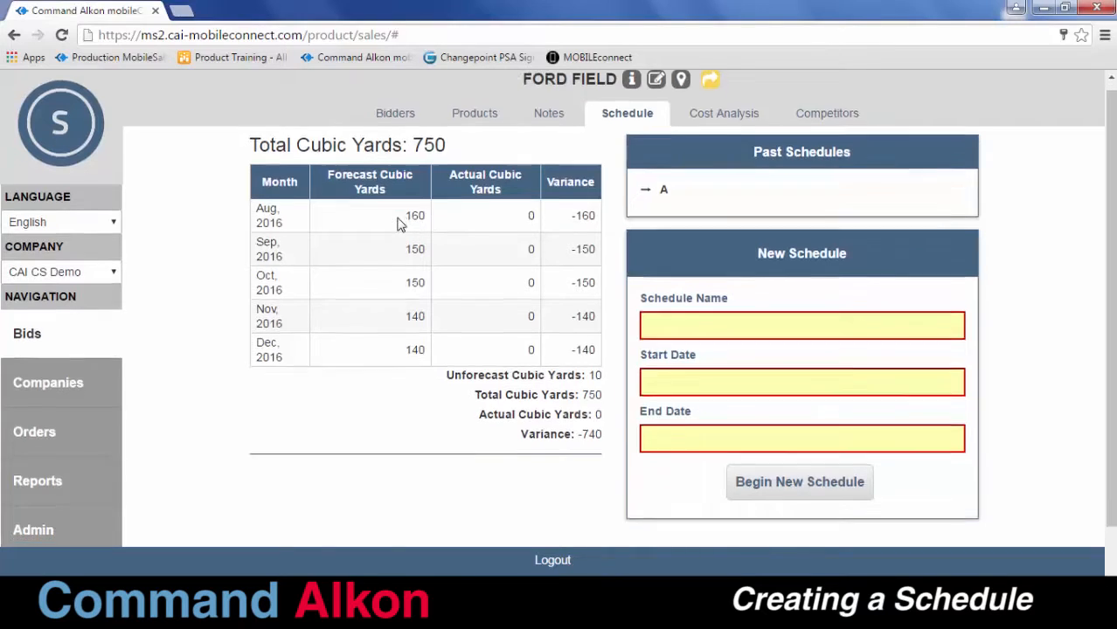
scroll(397, 224, "down", 1)
scroll(398, 224, "up", 1)
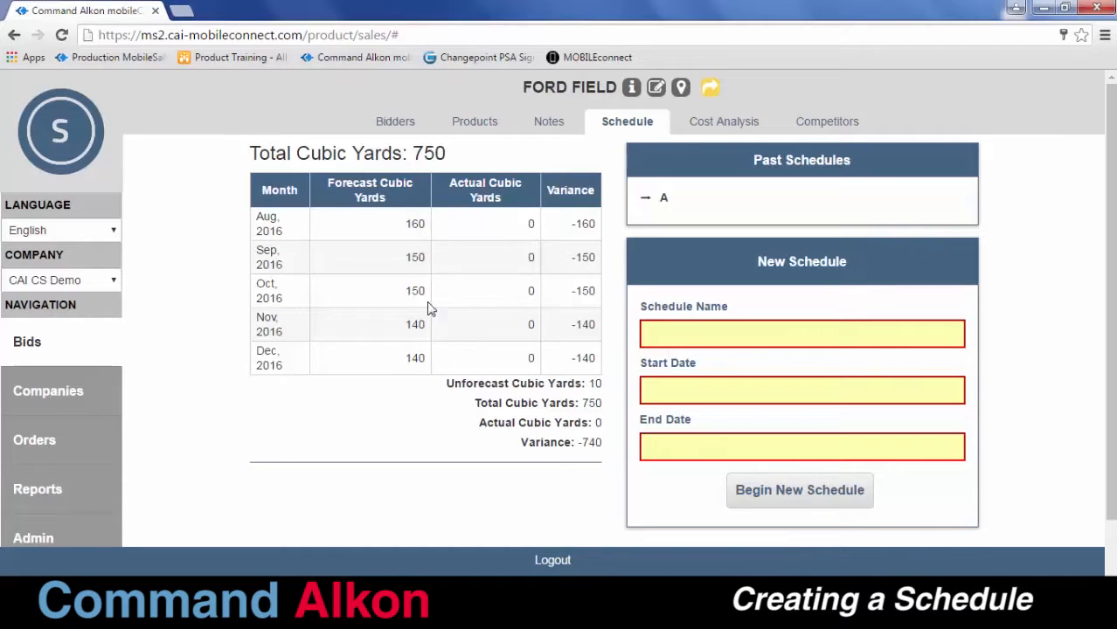
Name a second new schedule B and set its start date to August 9, 2016.
left_click(678, 336)
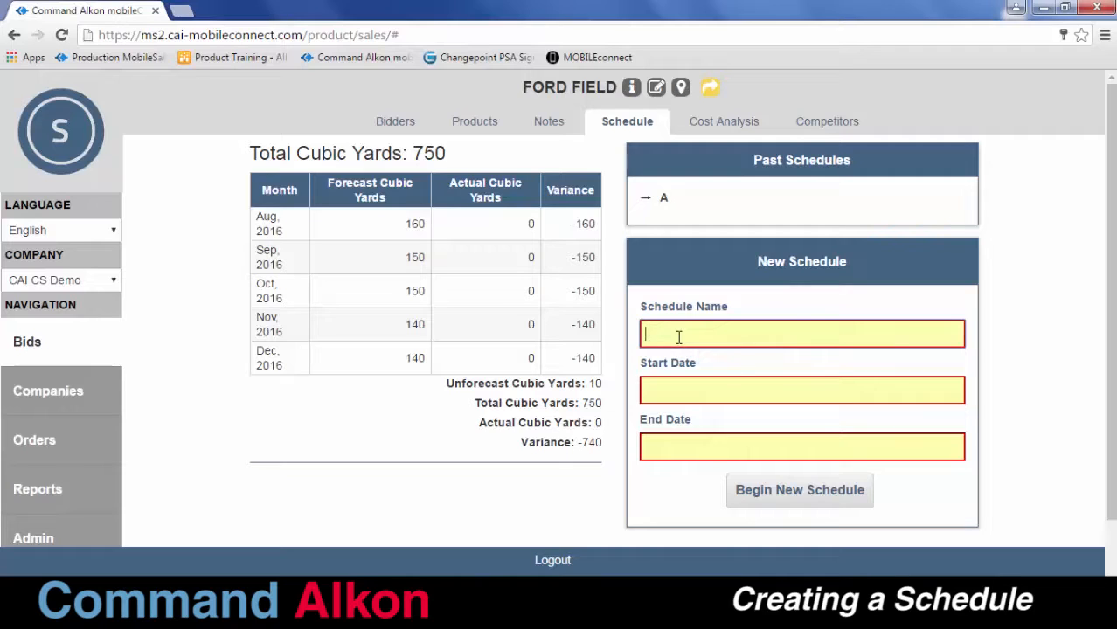
type("B")
left_click(696, 388)
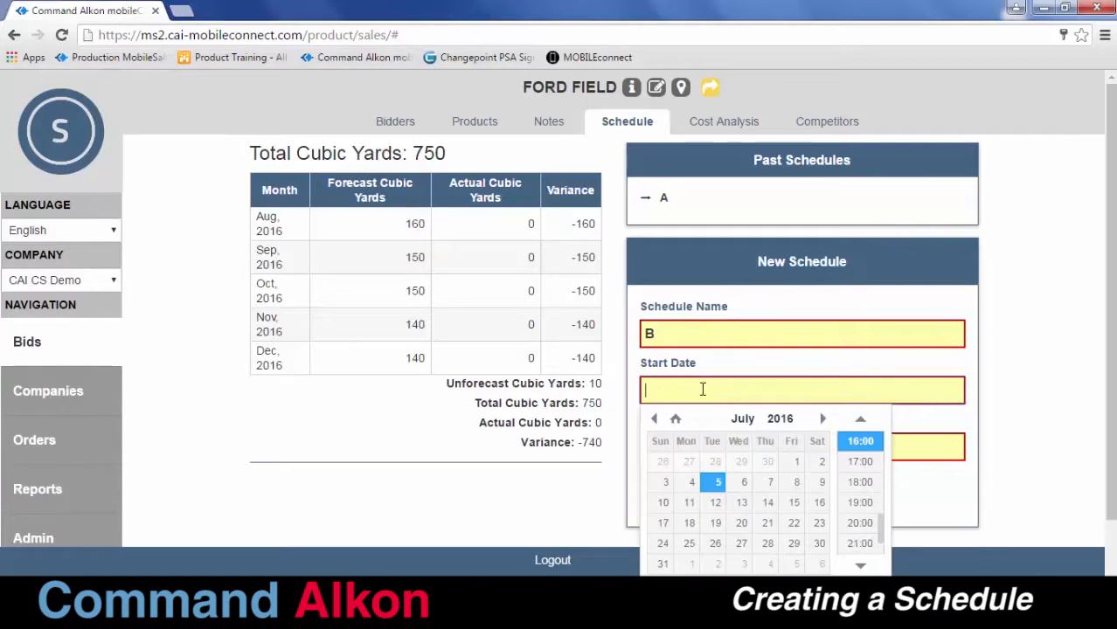
left_click(821, 420)
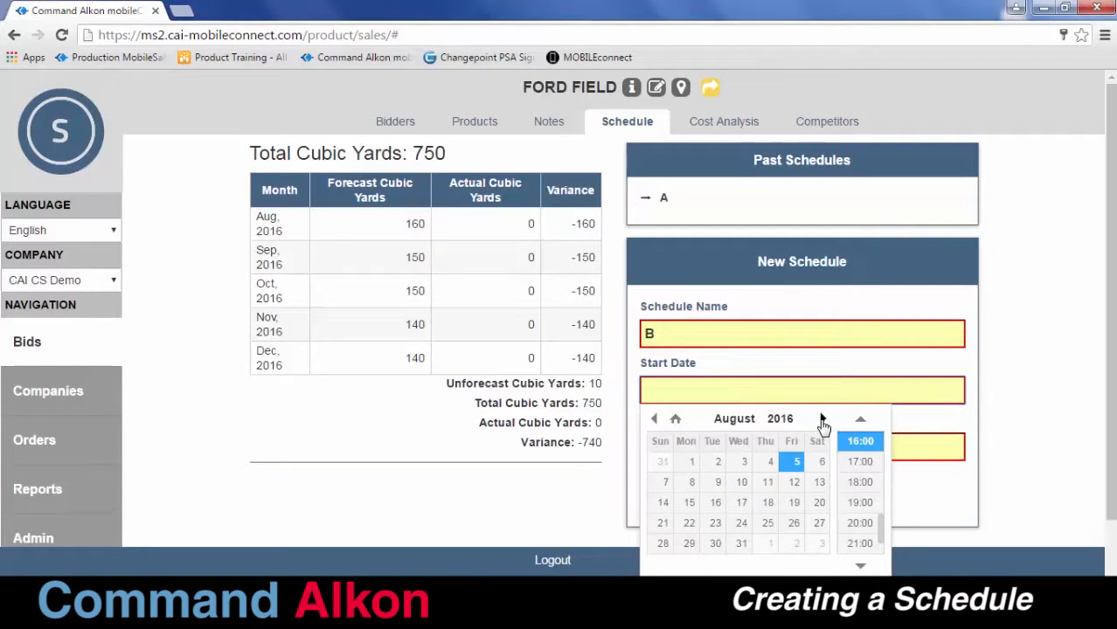
left_click(717, 482)
Set schedule B's end date to November 16, 2016 and begin the new schedule.
left_click(929, 447)
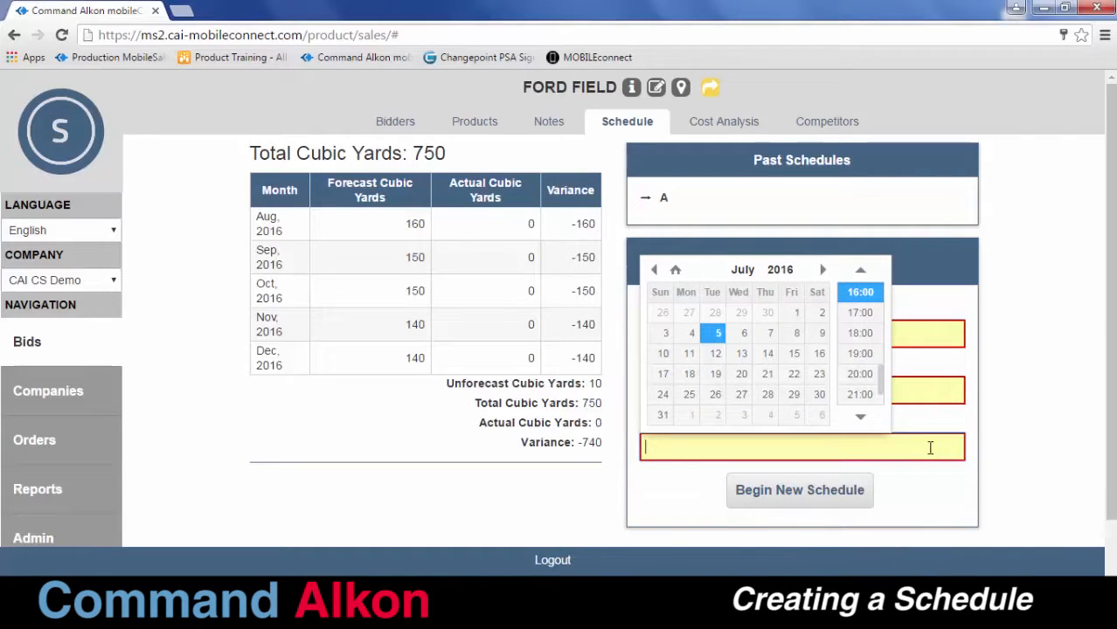
left_click(821, 271)
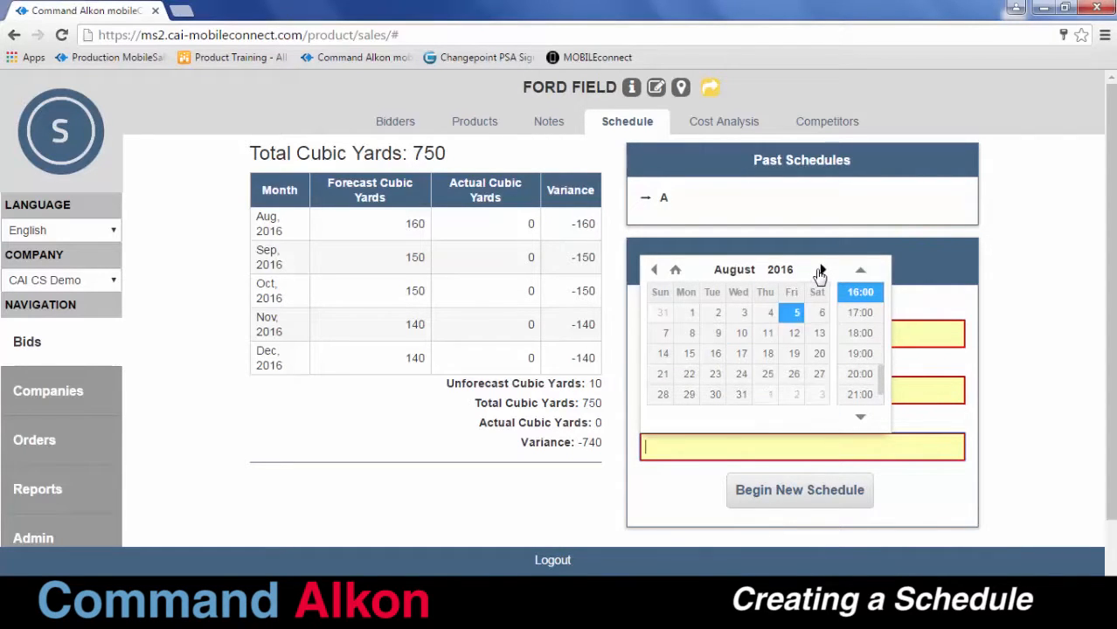
left_click(822, 271)
left_click(822, 271)
left_click(822, 271)
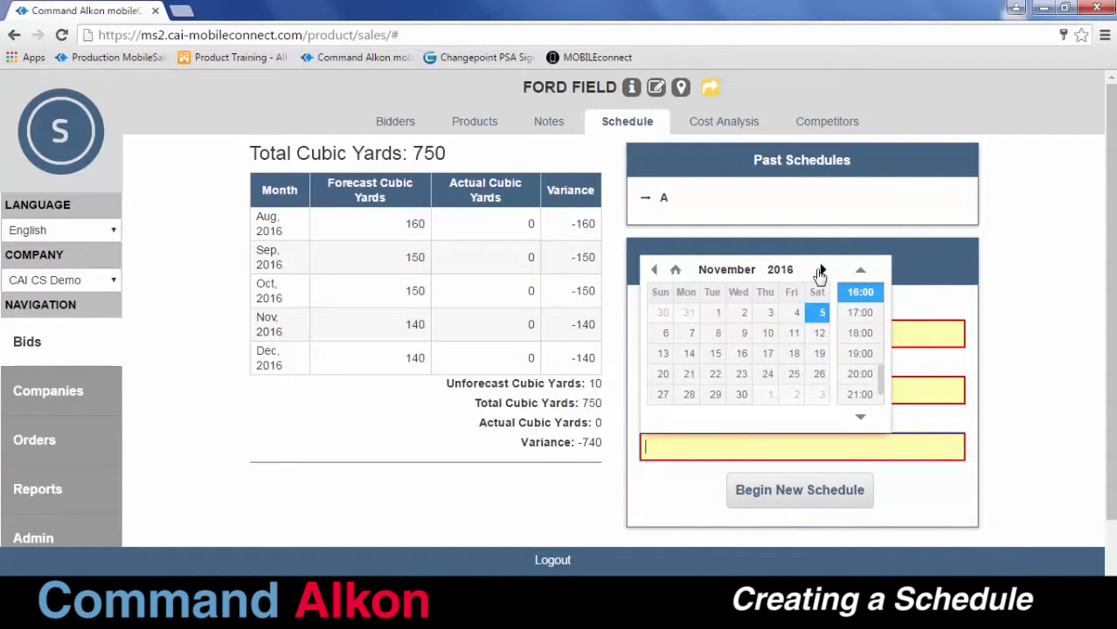
left_click(741, 353)
left_click(681, 502)
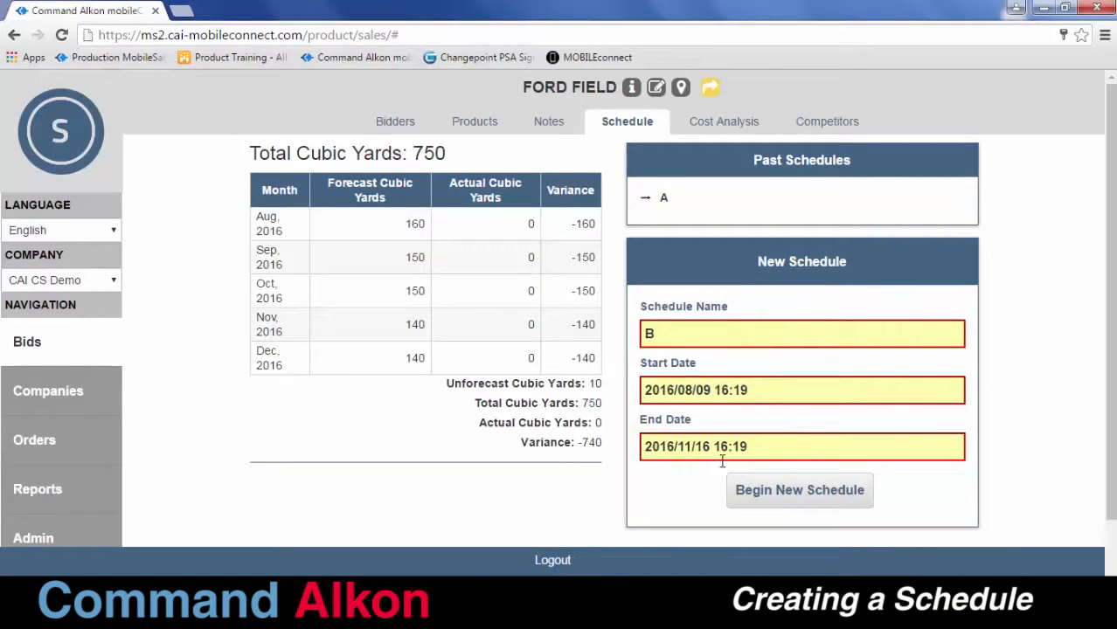
left_click(776, 493)
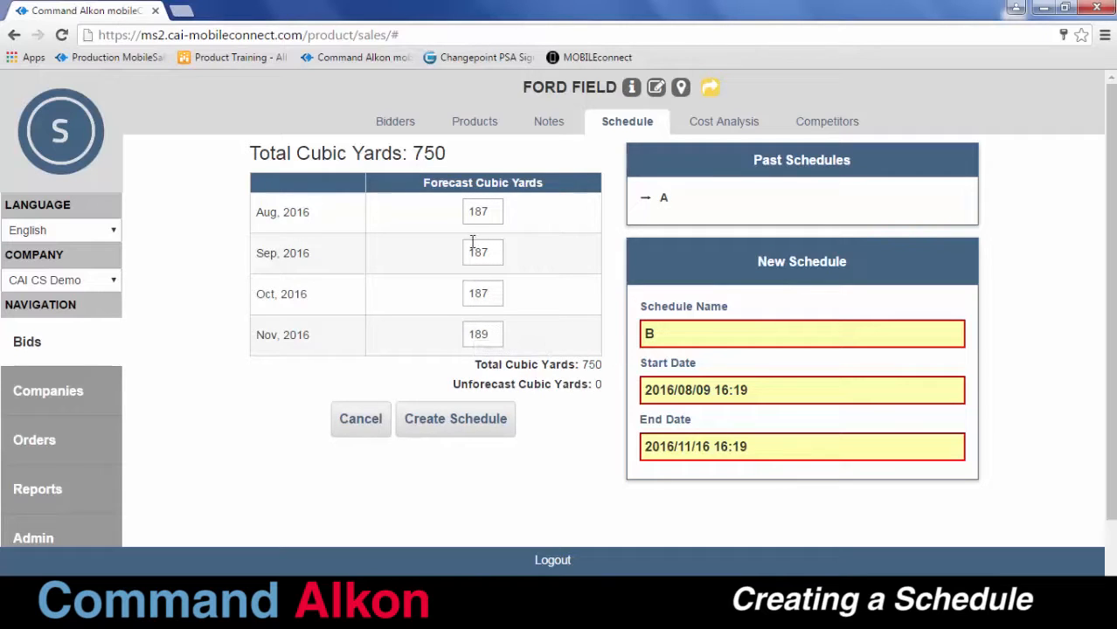
Set the August 2016 forecast of schedule B to 200 cubic yards.
left_click(490, 214)
key("BackSpace")
key("BackSpace")
type("200")
left_click(552, 413)
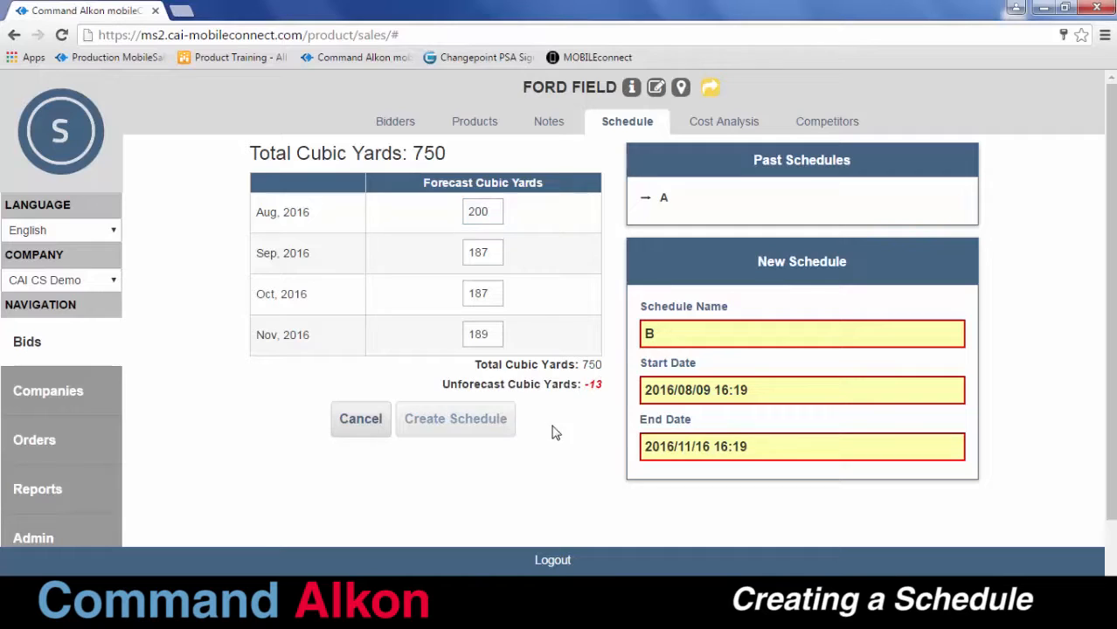
Set the November 2016 forecast to 166 cubic yards and create schedule B.
left_click(490, 334)
key("BackSpace")
key("BackSpace")
type("66")
left_click(551, 445)
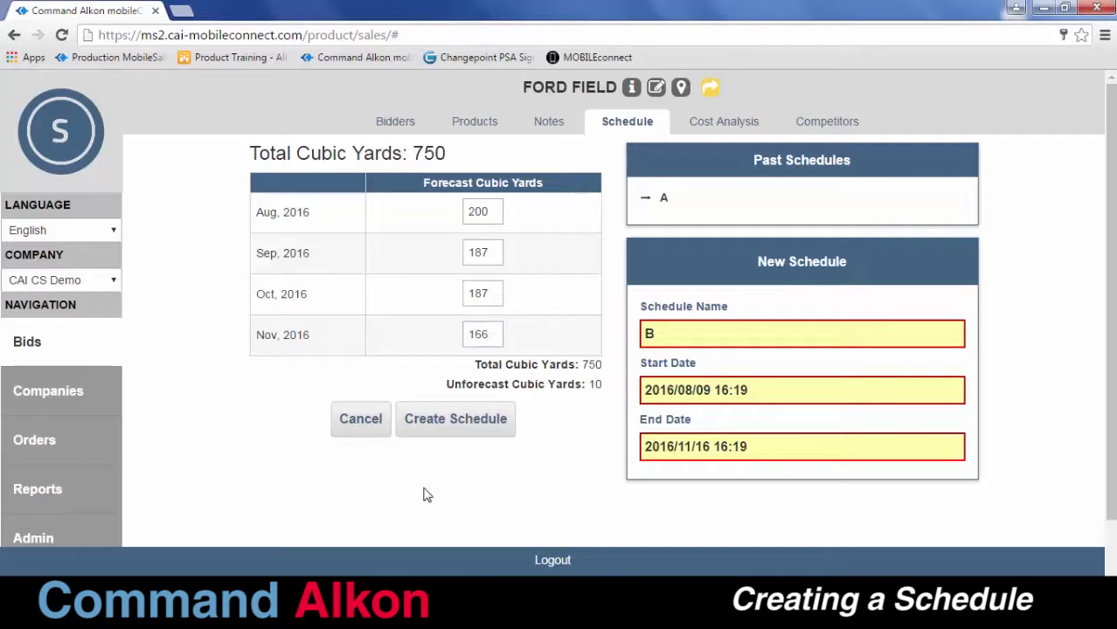
left_click(456, 419)
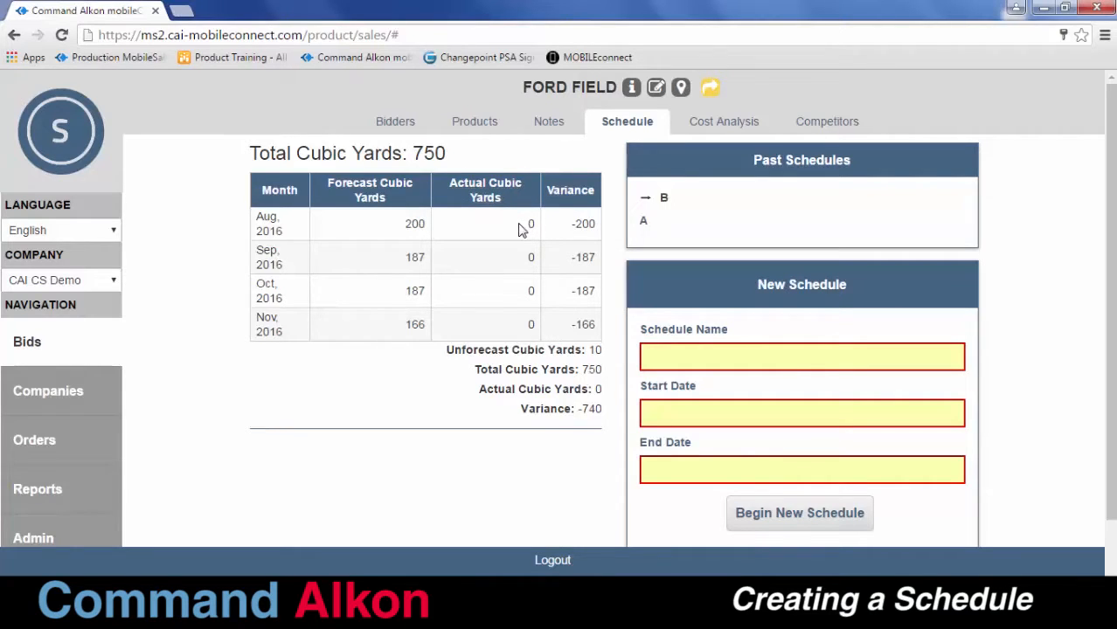
scroll(522, 229, "down", 1)
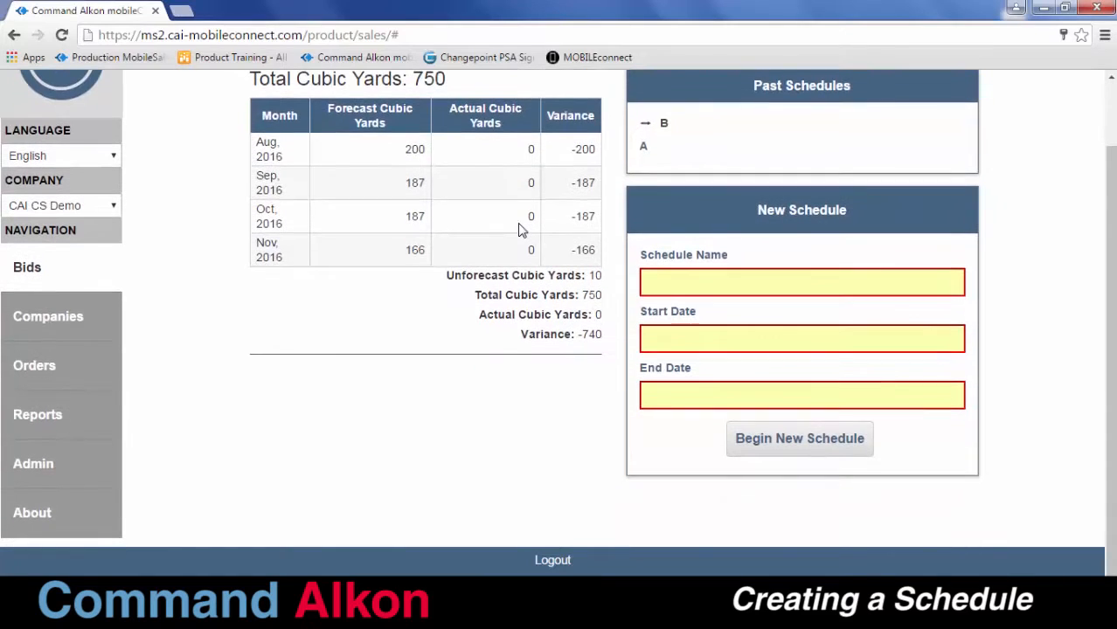
scroll(521, 230, "up", 1)
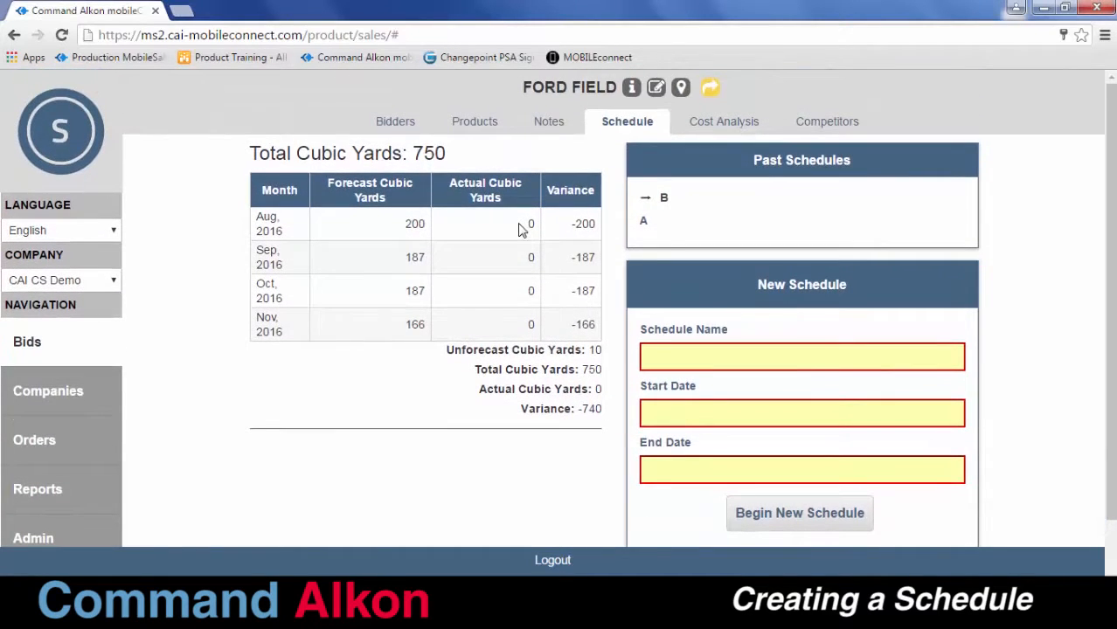